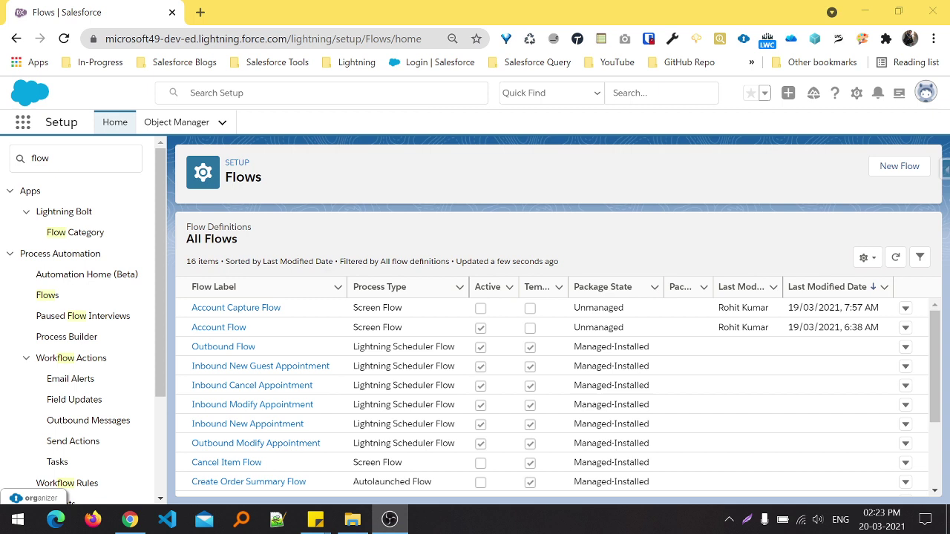
- Bring the browser forward with Account Capture Flow - V1 open in Flow Builder
left_click(129, 520)
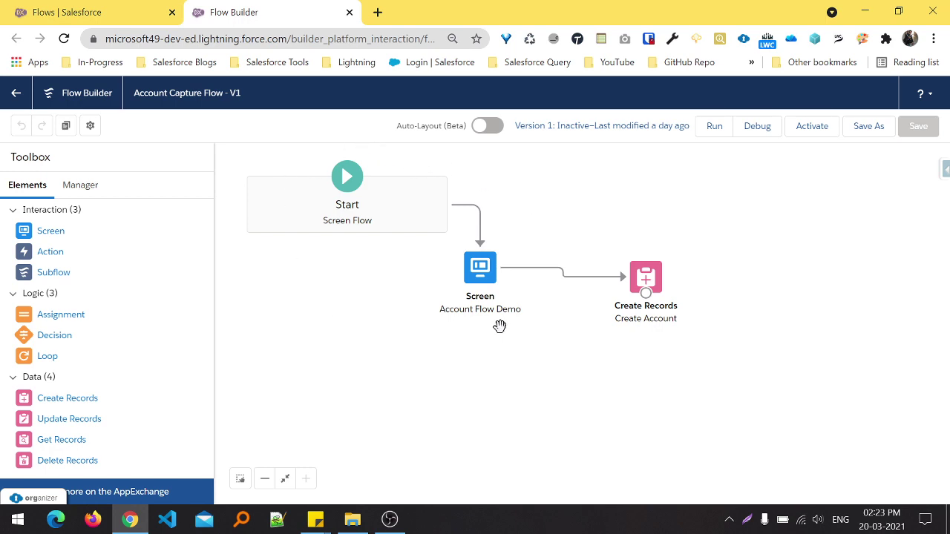
- From the Flows tab, search 'account' in the App Launcher, open Accounts, then Account 1
left_click(55, 15)
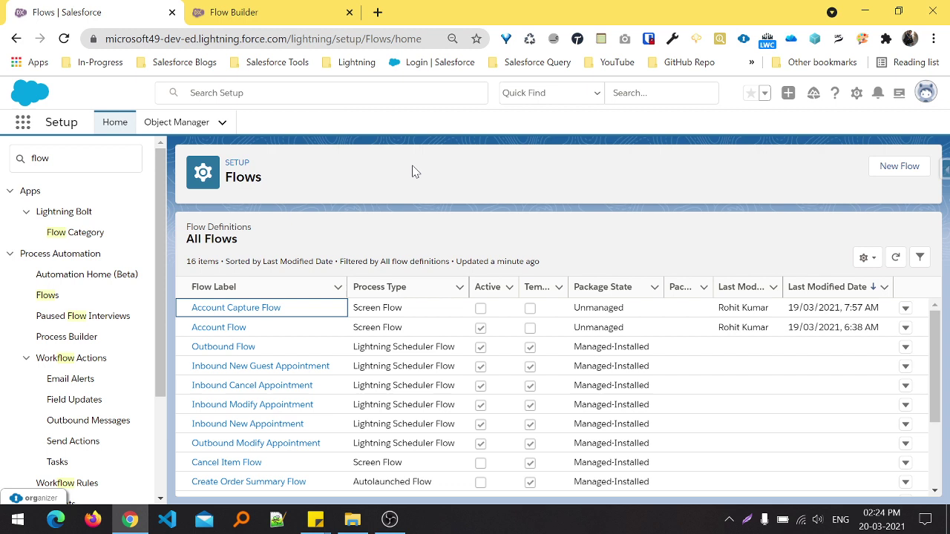
left_click(390, 519)
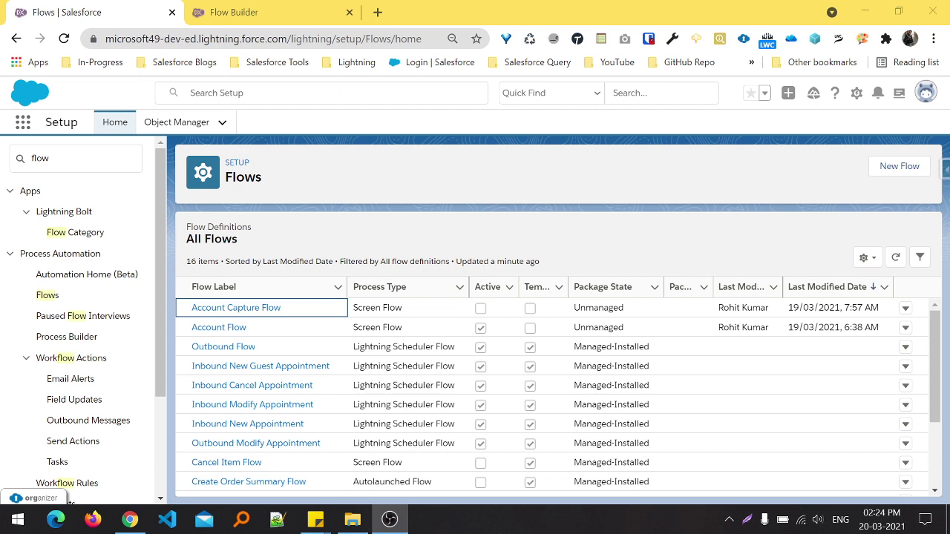
left_click(387, 177)
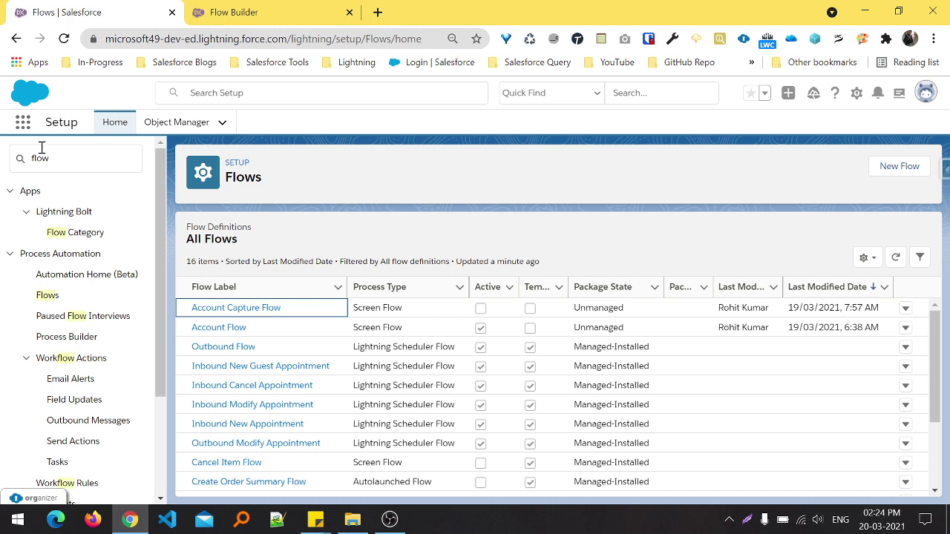
left_click(18, 125)
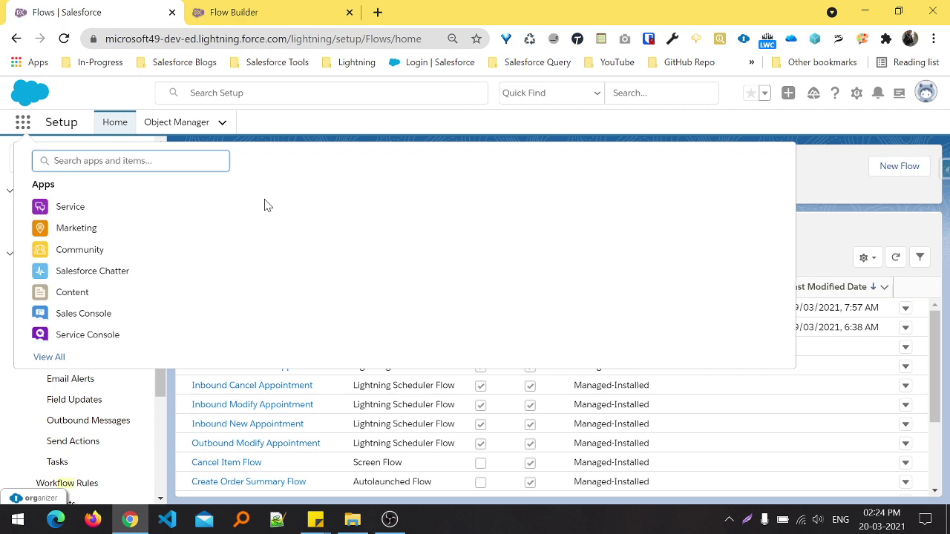
type("account")
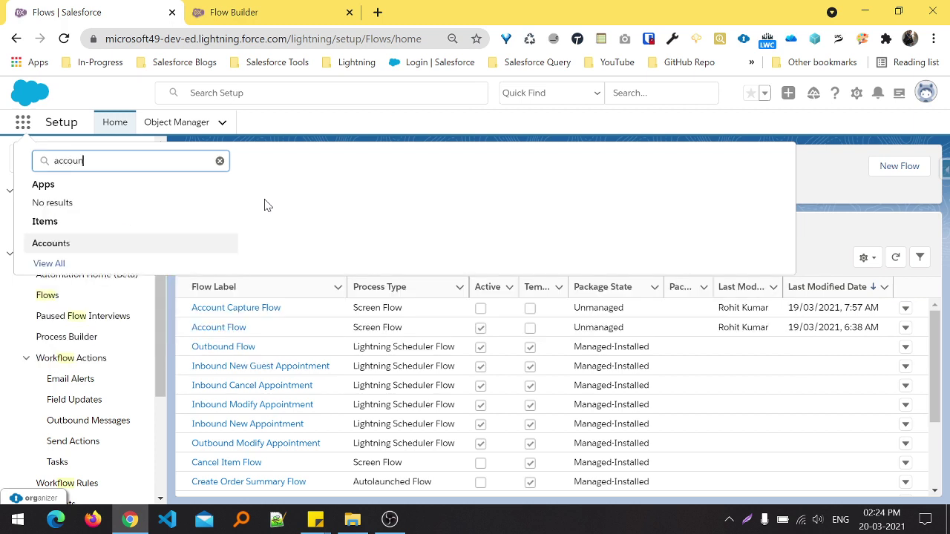
key("Return")
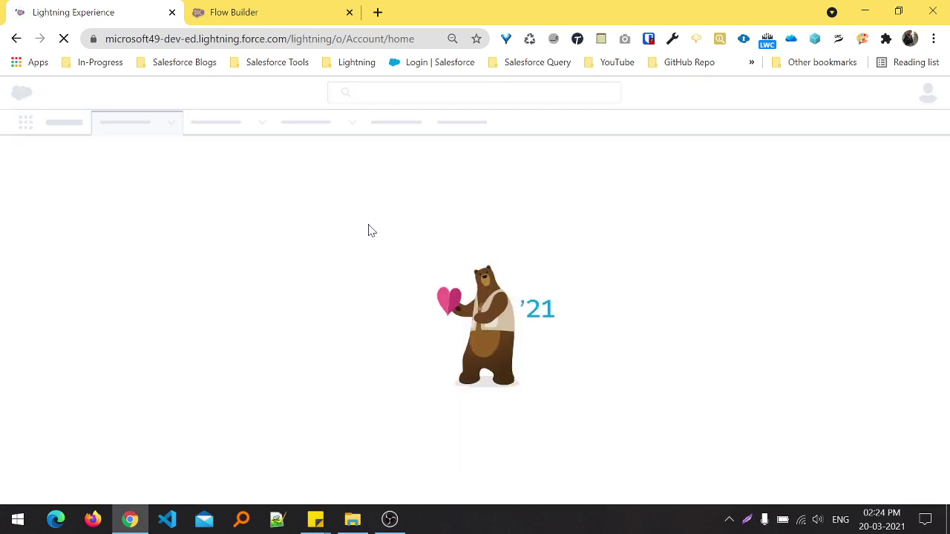
key("alt+Tab")
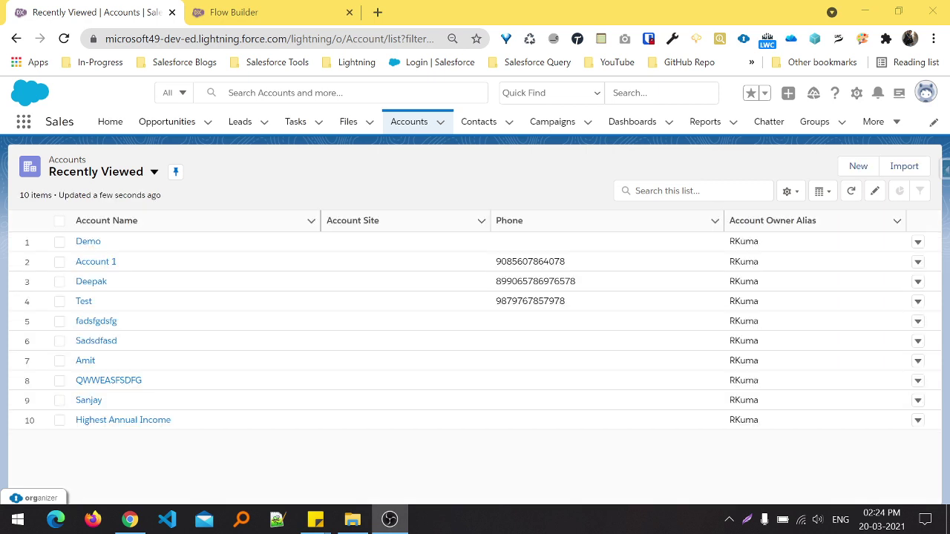
key("alt+Tab")
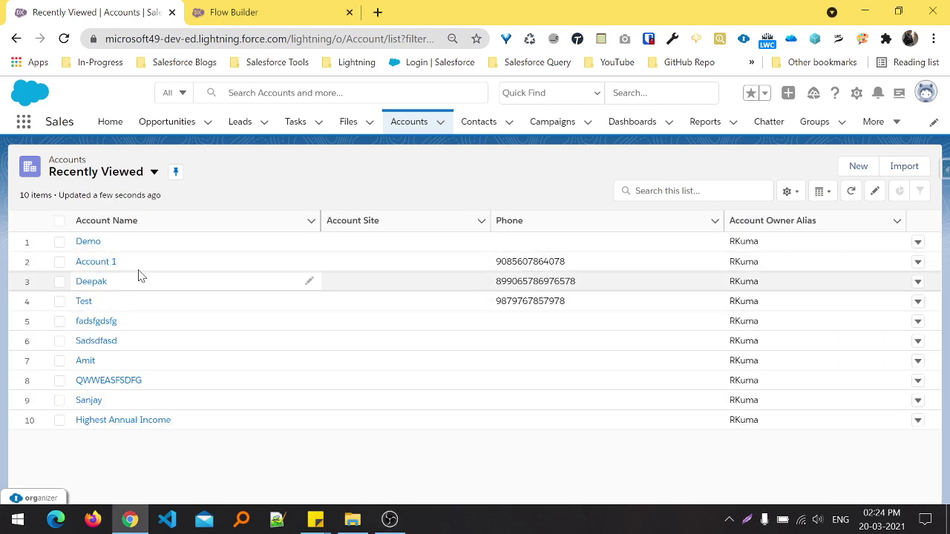
left_click(97, 265)
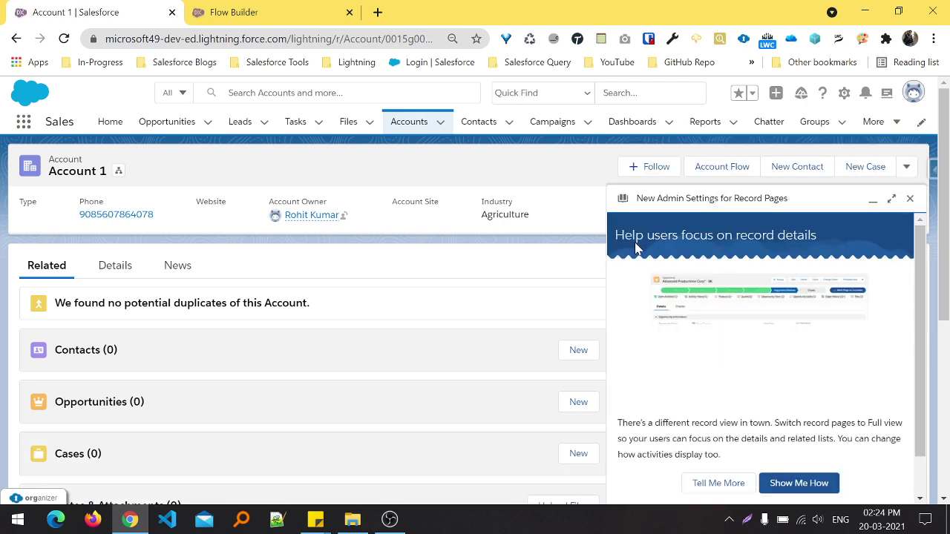
- Open Edit Page for the Account 1 record page and dismiss the App Builder announcements
left_click(909, 198)
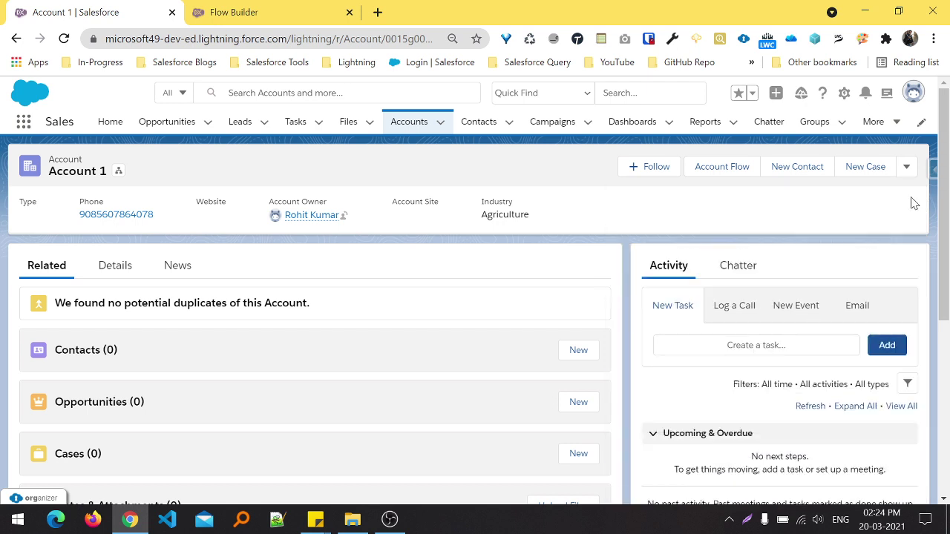
left_click(843, 93)
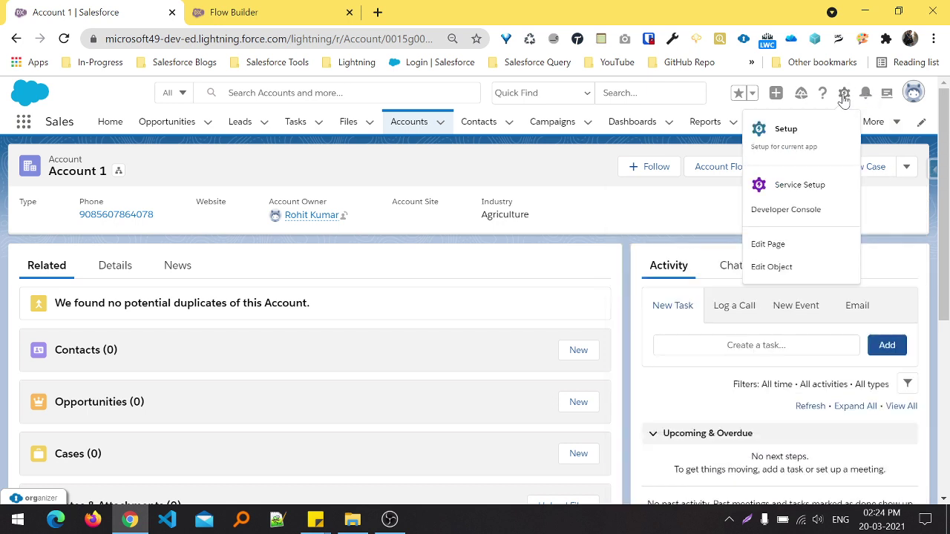
left_click(768, 244)
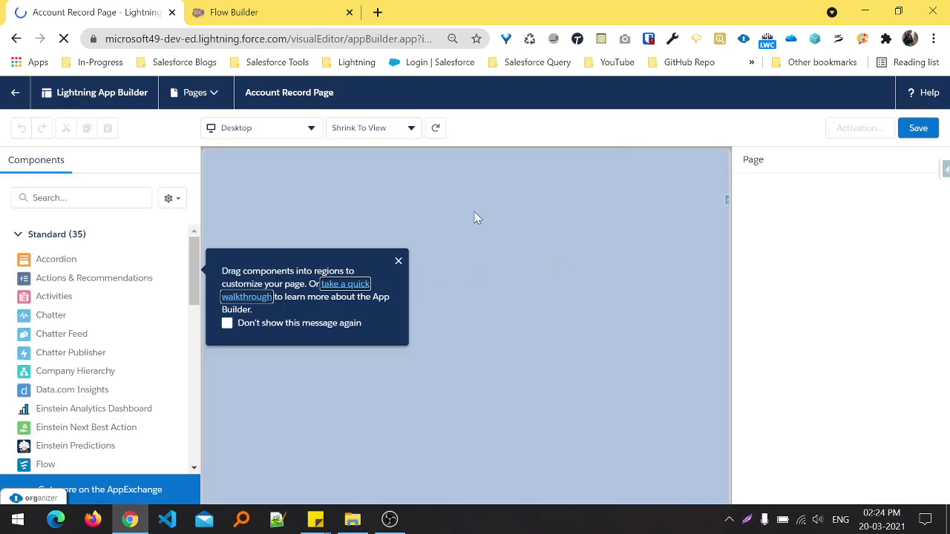
left_click(397, 263)
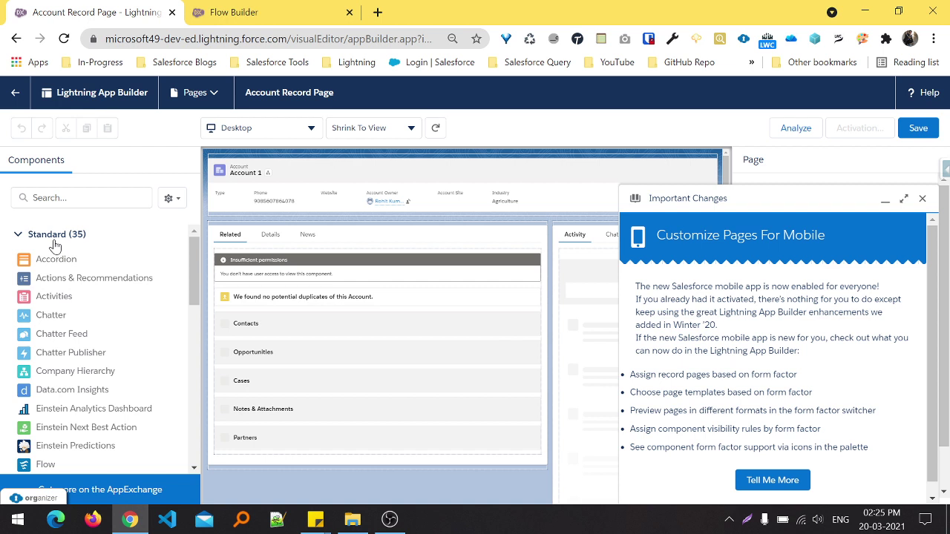
left_click(922, 198)
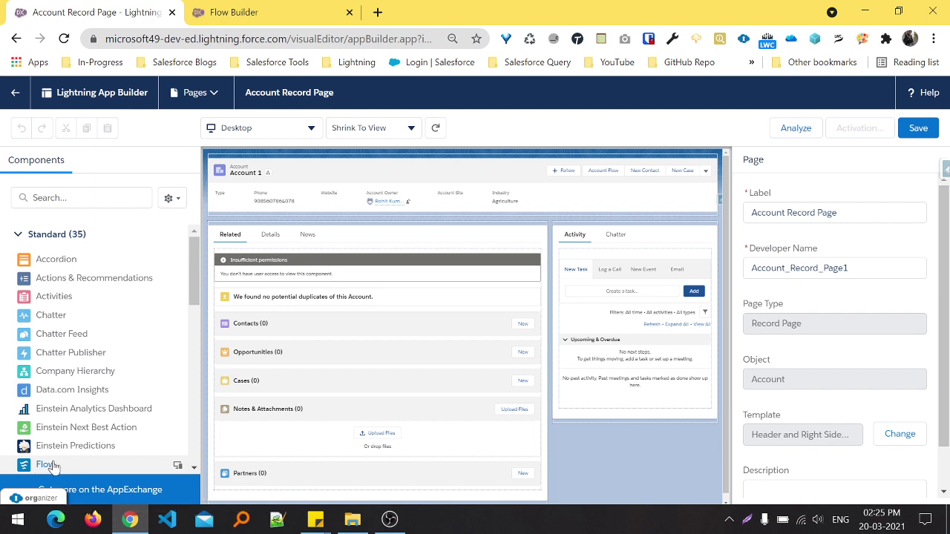
- Place a Flow component atop the right column running Account Flow, with Two Columns layout
left_click_drag(52, 465, 586, 227)
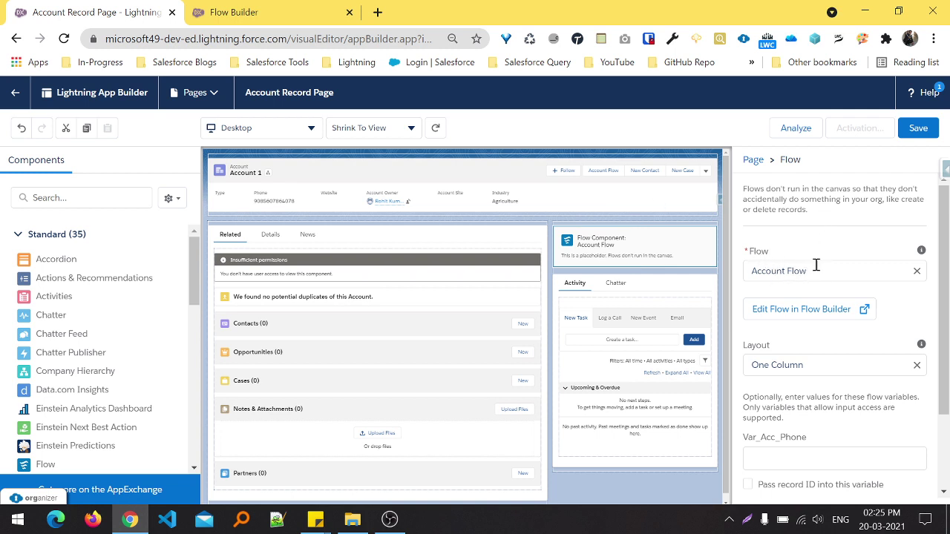
left_click(801, 367)
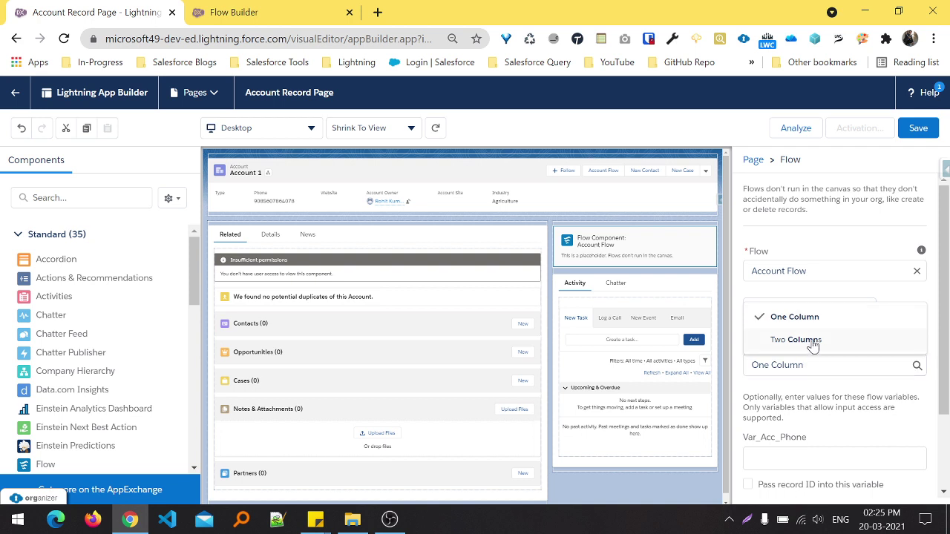
left_click(813, 341)
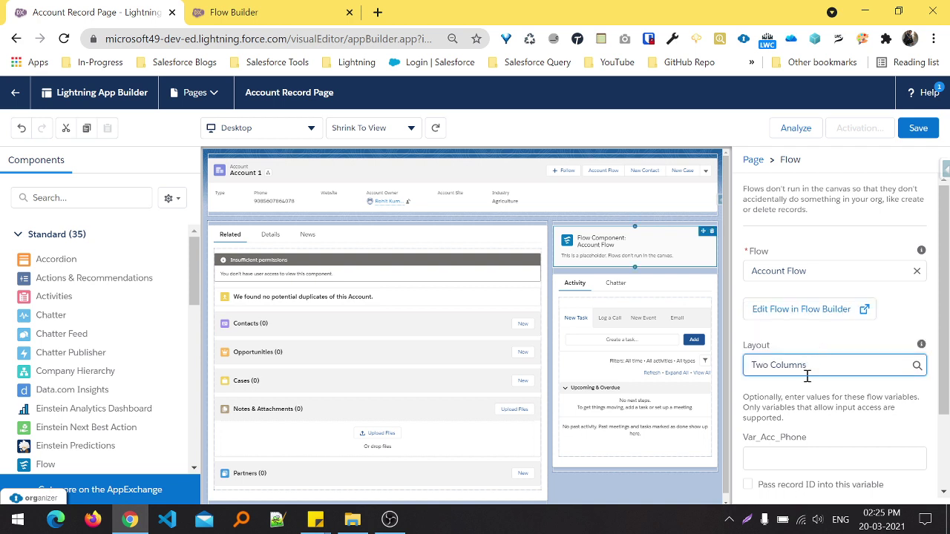
left_click(790, 459)
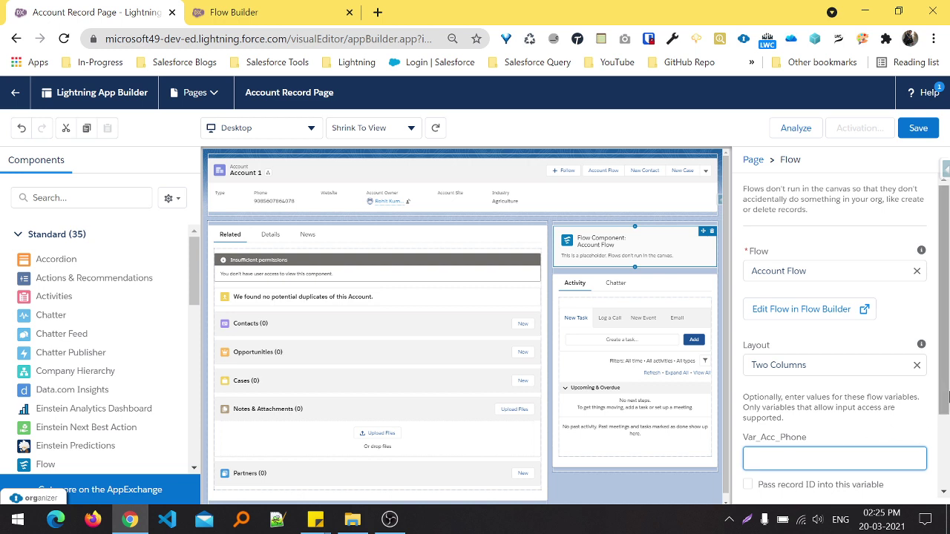
left_click_drag(947, 365, 947, 466)
scroll(948, 443, "up", 2)
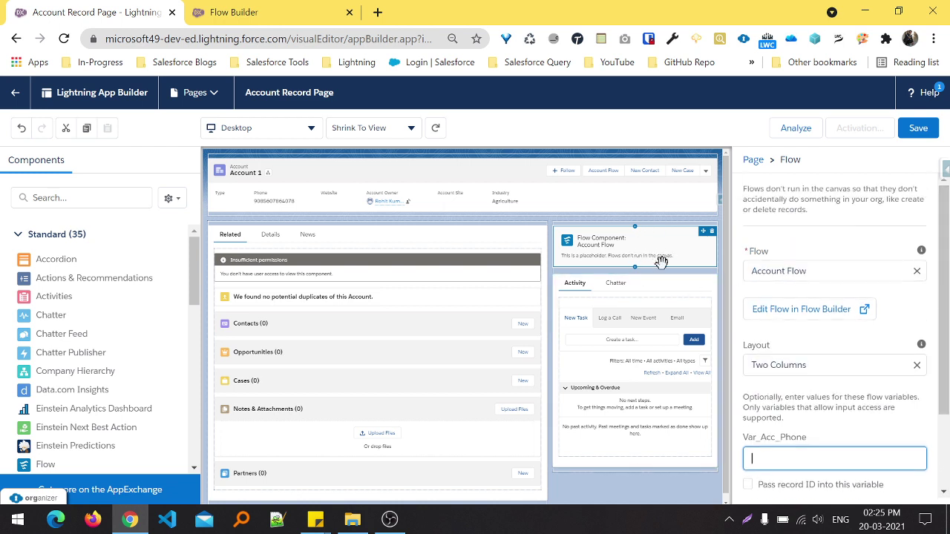
- Save the Account Record Page and activate it as org default for desktop and phone
left_click(920, 128)
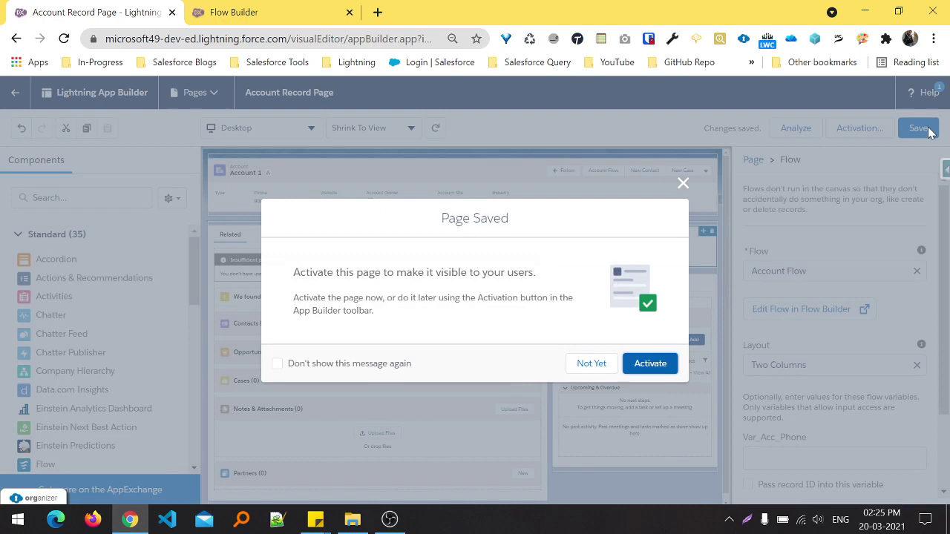
left_click(645, 371)
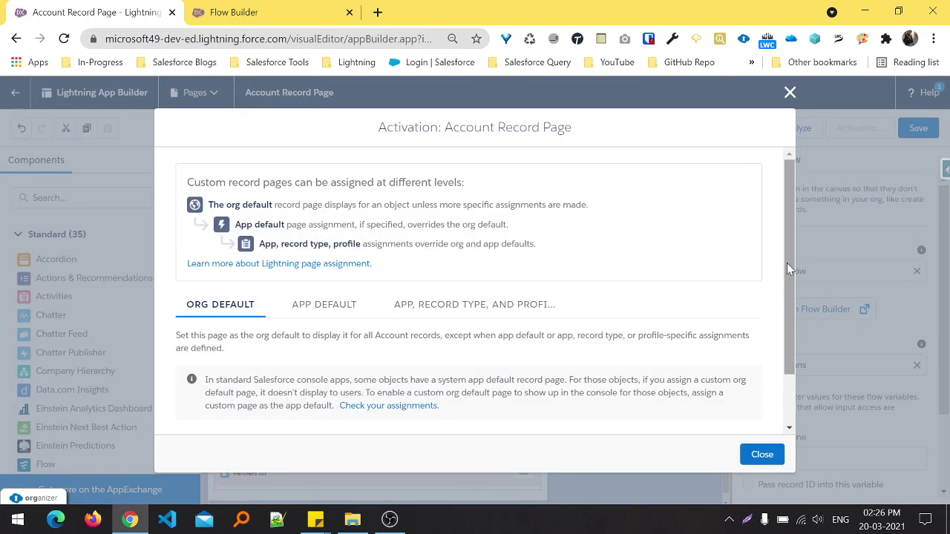
left_click_drag(790, 294, 795, 352)
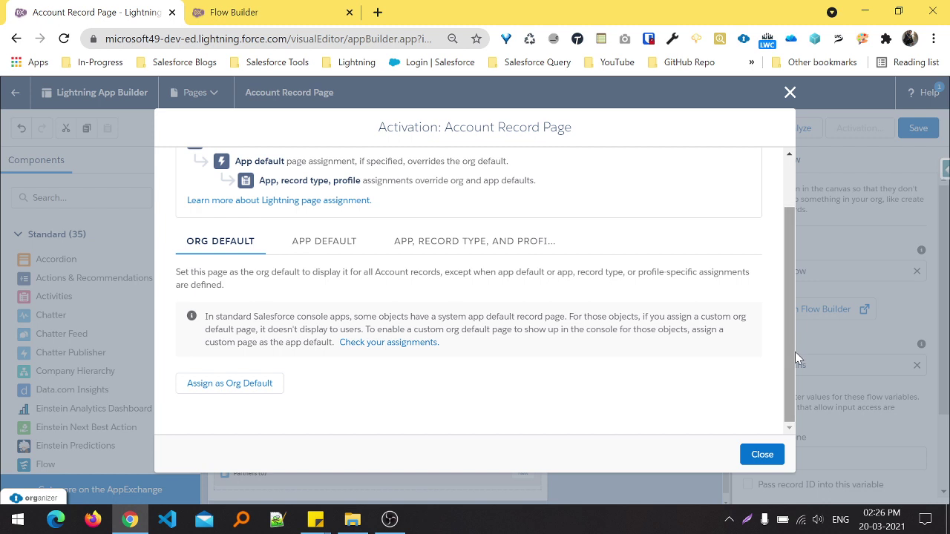
left_click(249, 391)
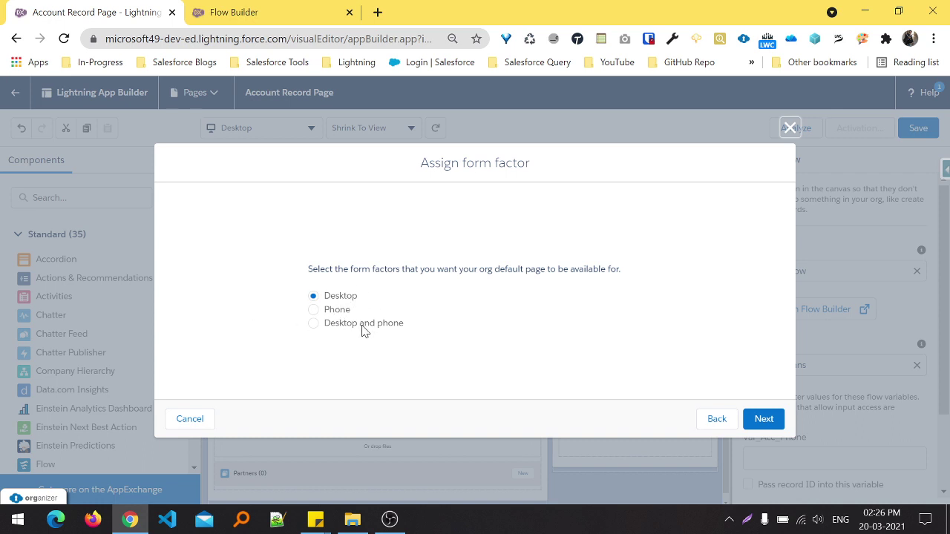
left_click(362, 328)
left_click(768, 419)
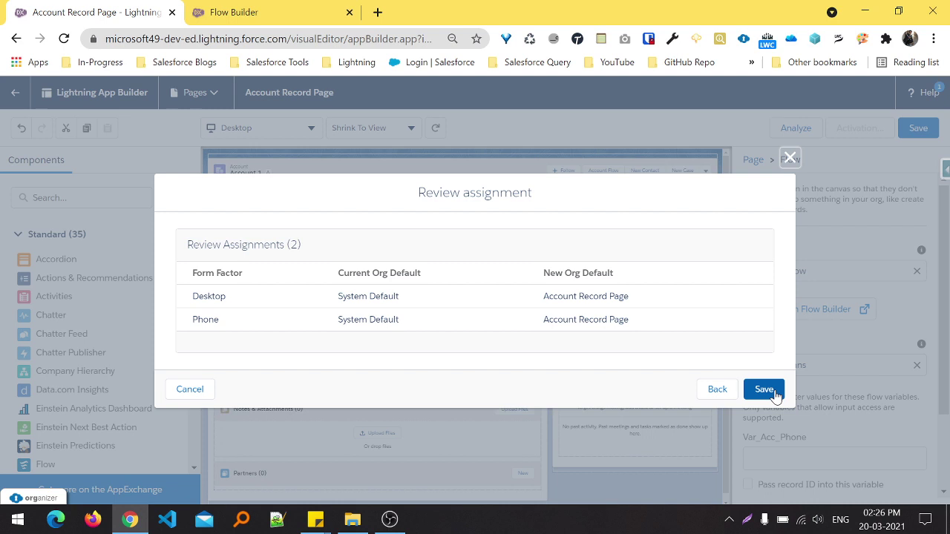
left_click(766, 390)
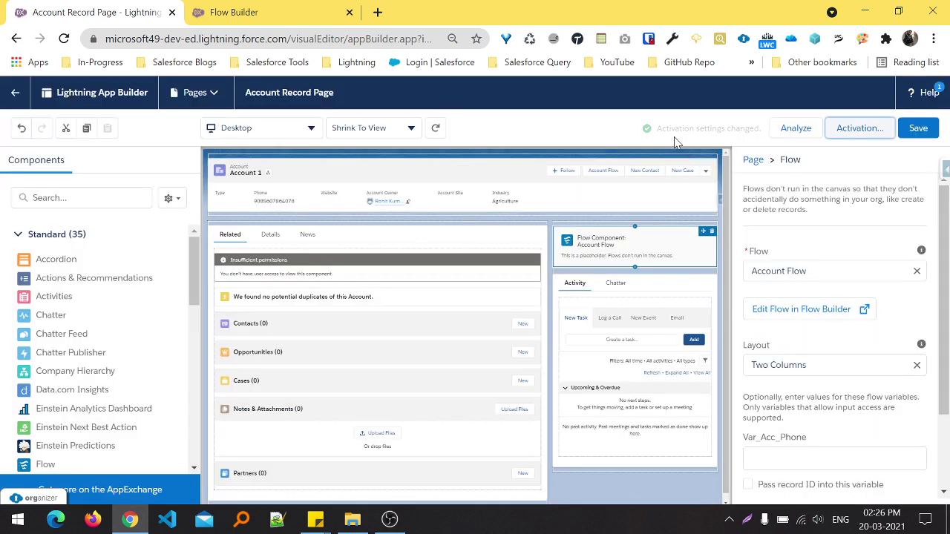
- Leave the page builder and go back past the error page to Setup > Flows
left_click(6, 96)
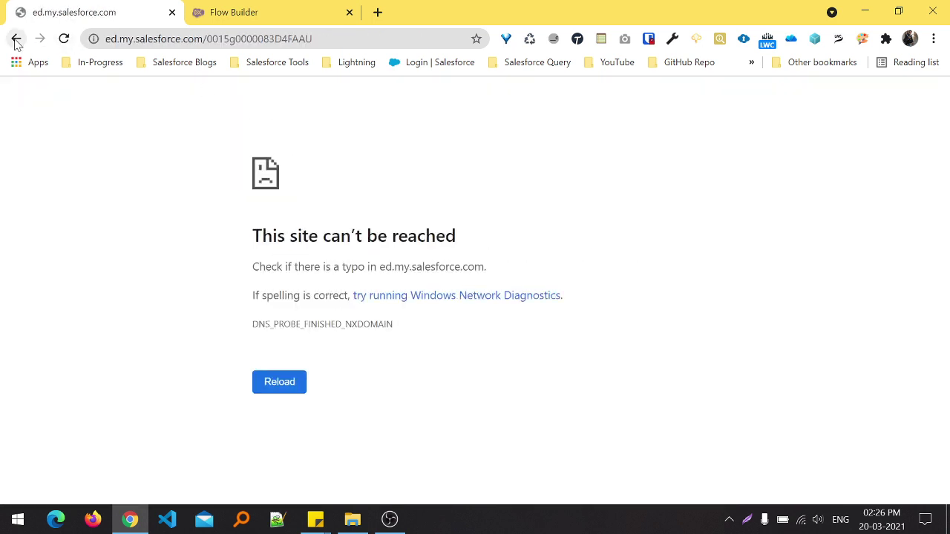
left_click(17, 41)
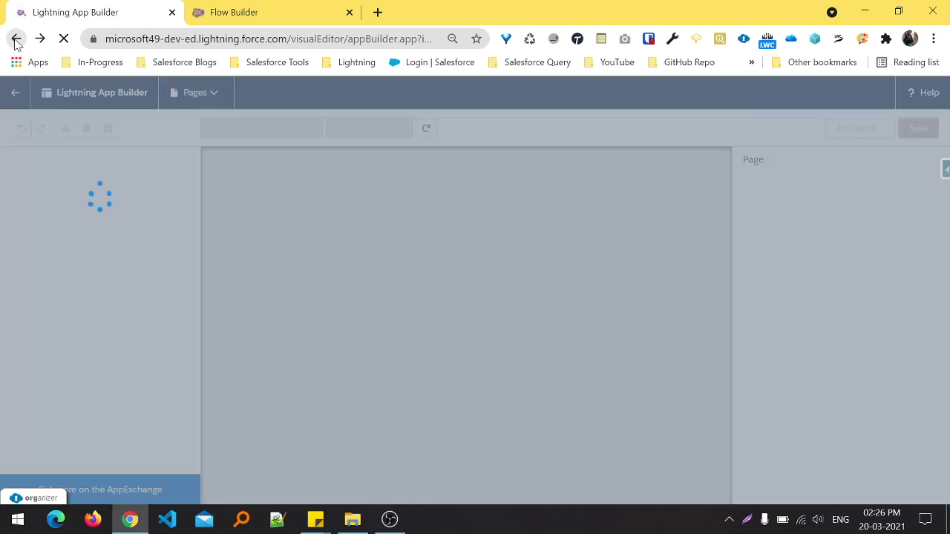
left_click(16, 40)
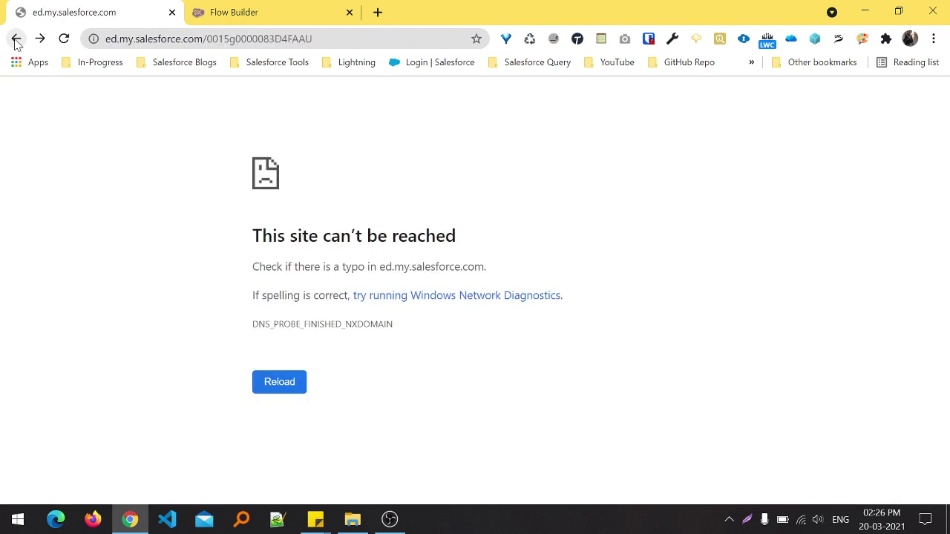
left_click(16, 41)
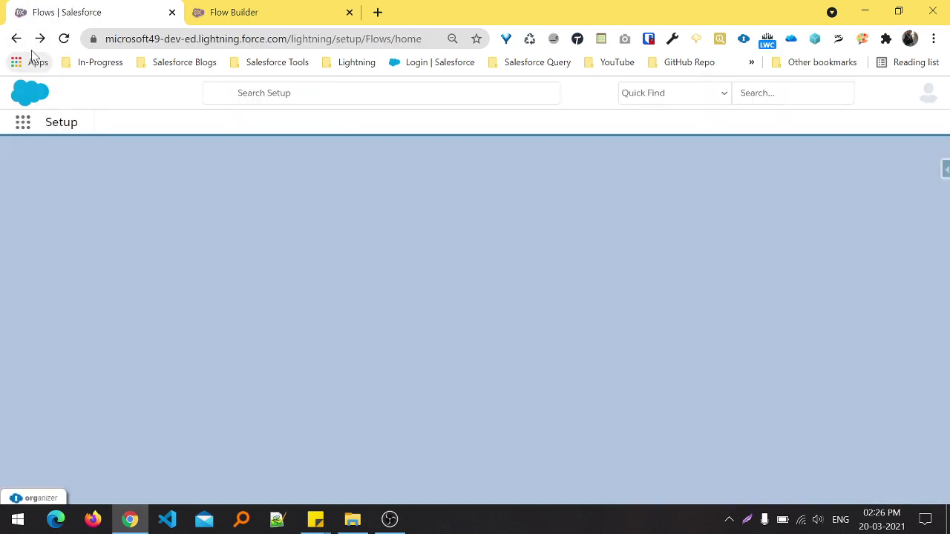
- Search 'acc' in the App Launcher, open Accounts, and open the Account 1 record
left_click(23, 122)
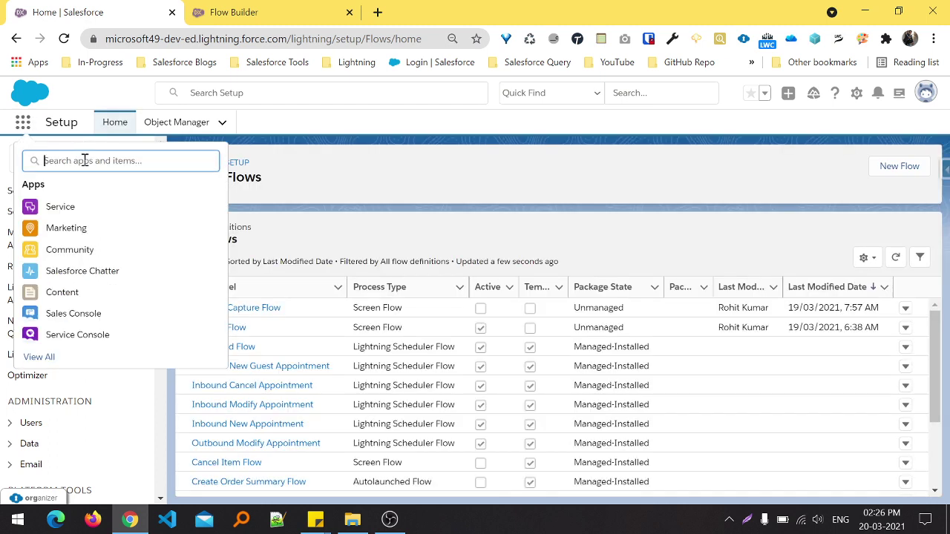
type("acc")
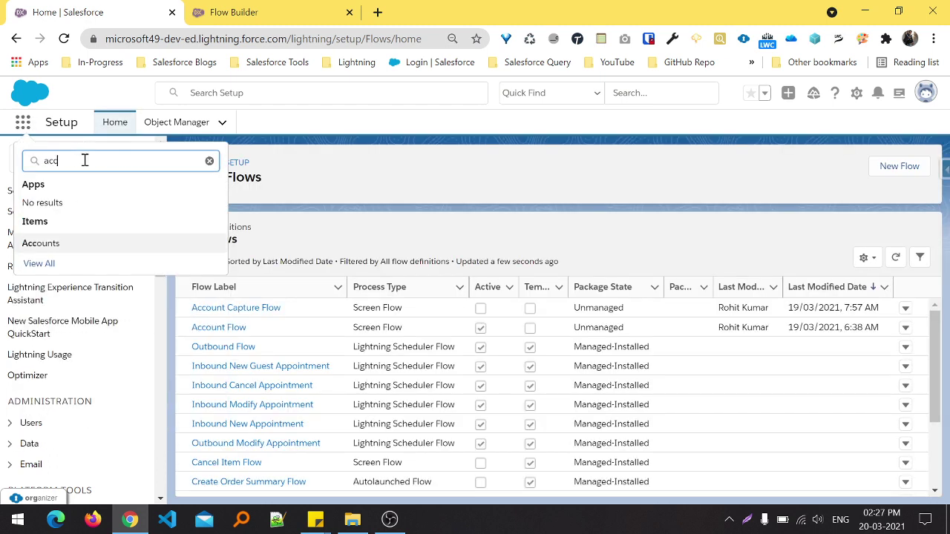
left_click(42, 245)
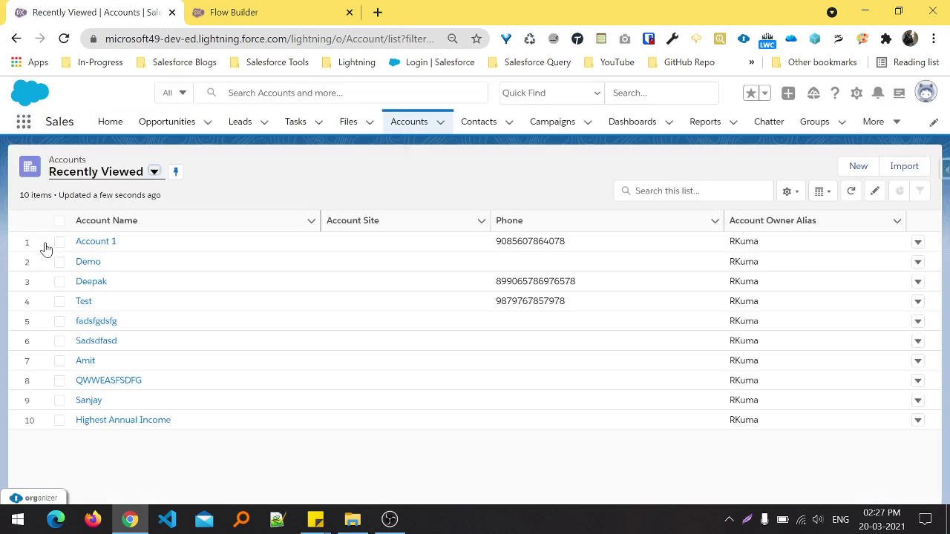
left_click(96, 244)
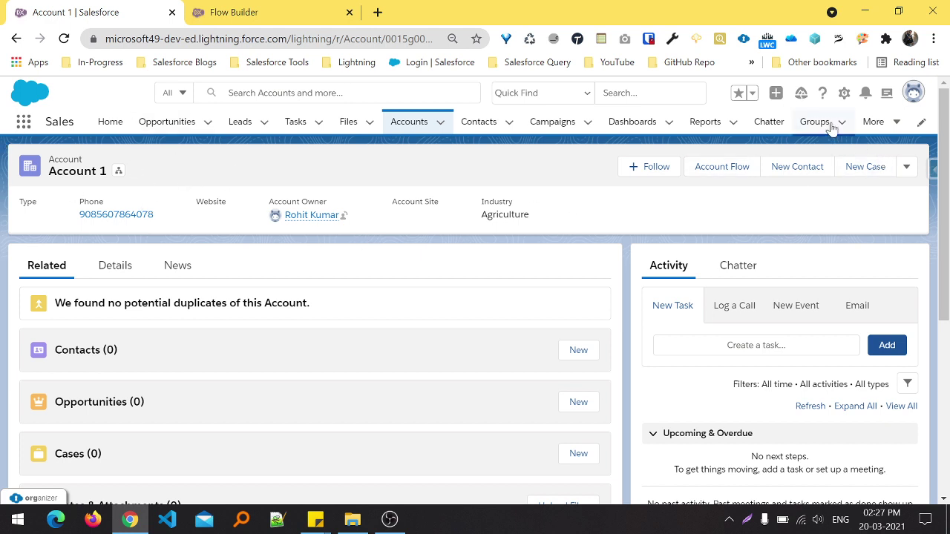
- Open the Account 1 record page in Lightning App Builder and dismiss the welcome message
left_click(844, 92)
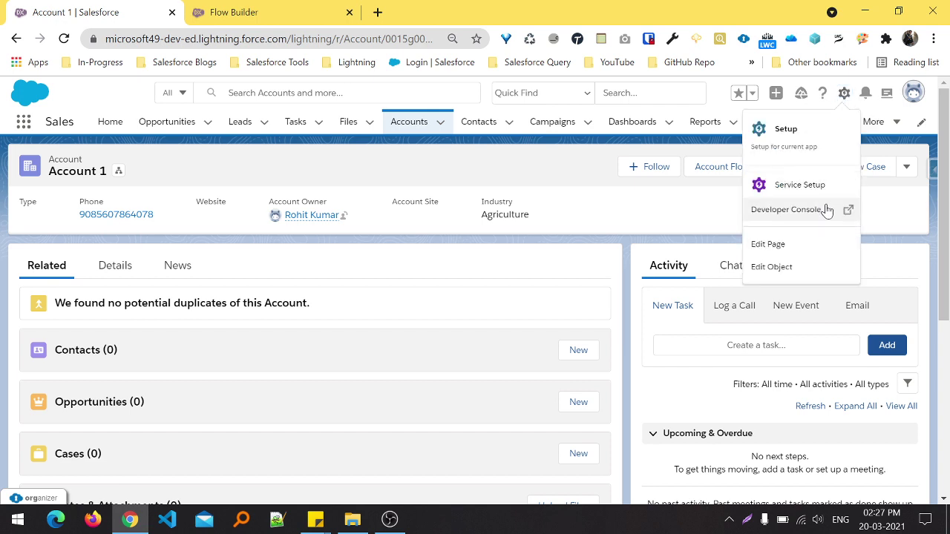
left_click(772, 249)
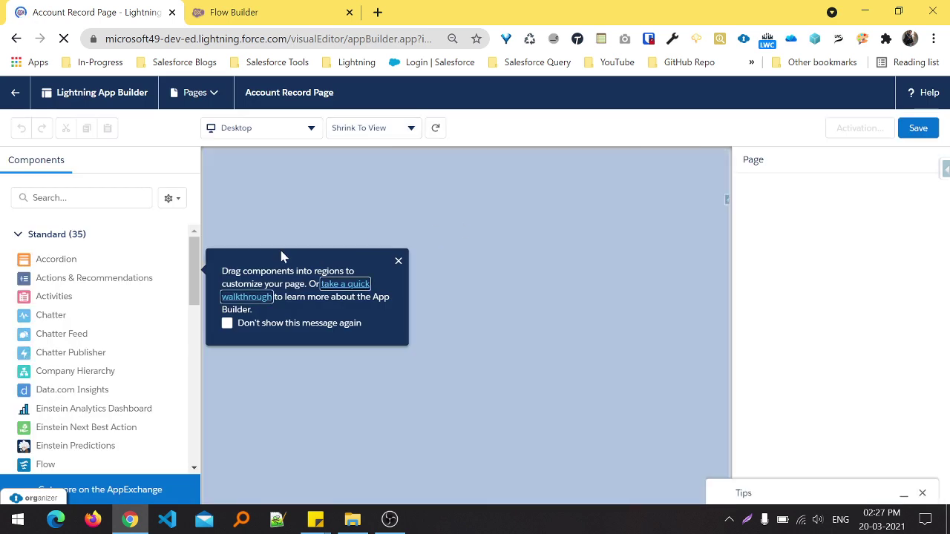
left_click(397, 263)
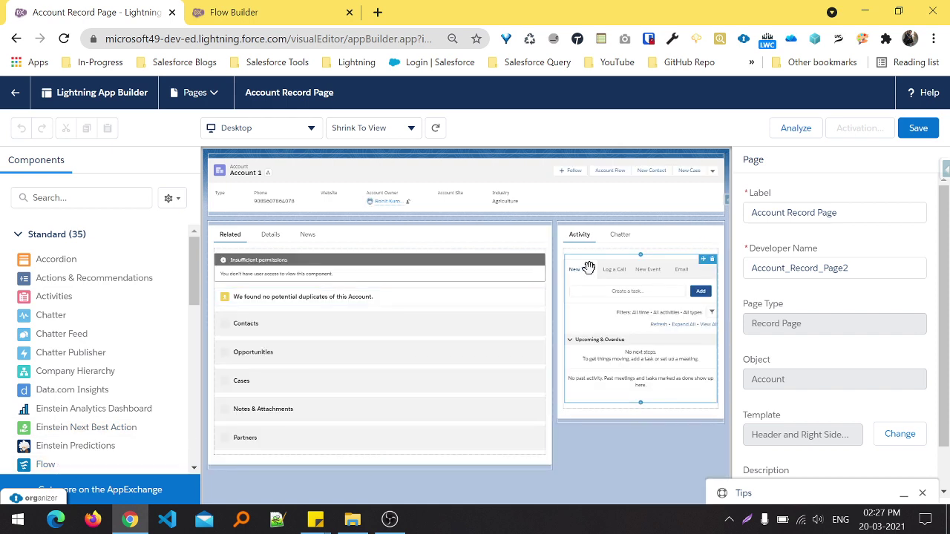
- Add the Account Flow component above Activity and enter a sample phone number for Var_Acc_Phone
left_click_drag(44, 464, 612, 225)
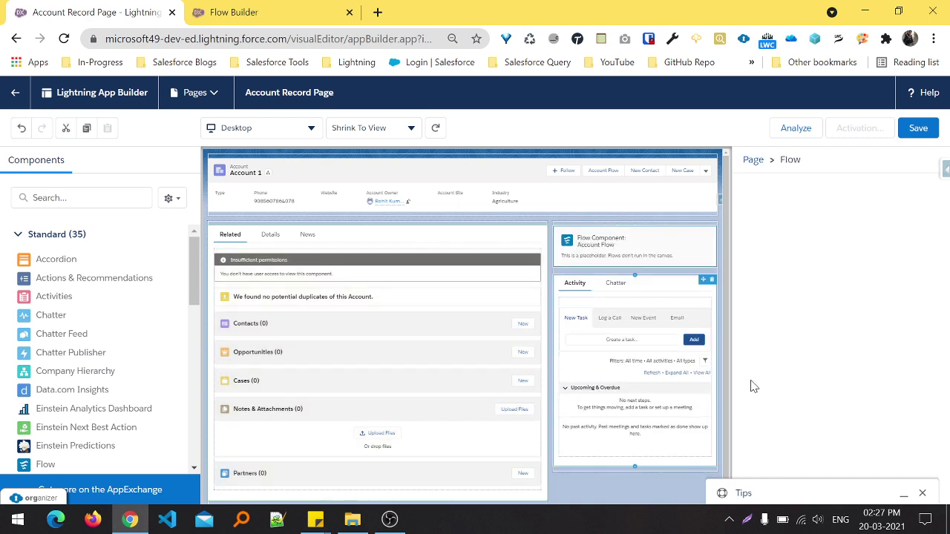
left_click(922, 493)
left_click(806, 456)
type("8578567567867")
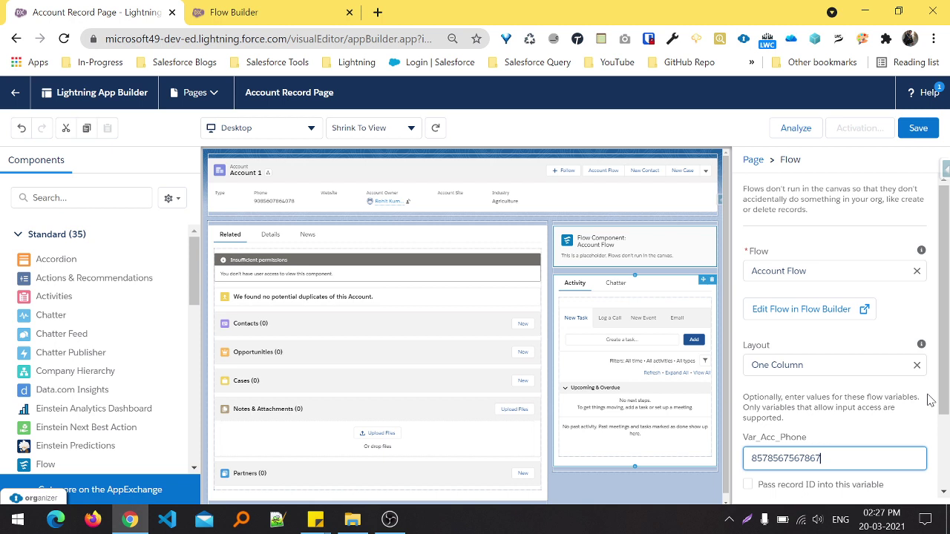
left_click_drag(945, 389, 947, 474)
scroll(942, 445, "up", 2)
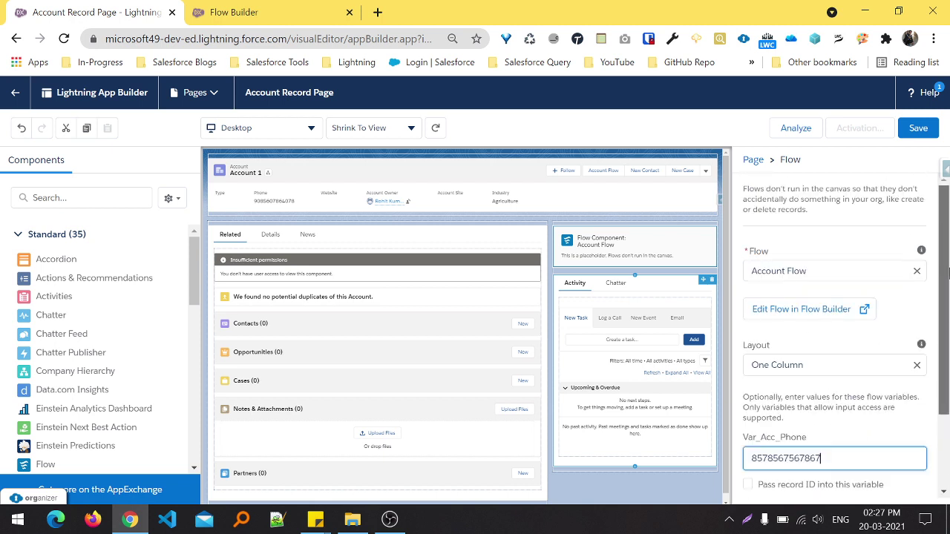
- Save the page, then assign it as org default for Desktop and phone
left_click(918, 130)
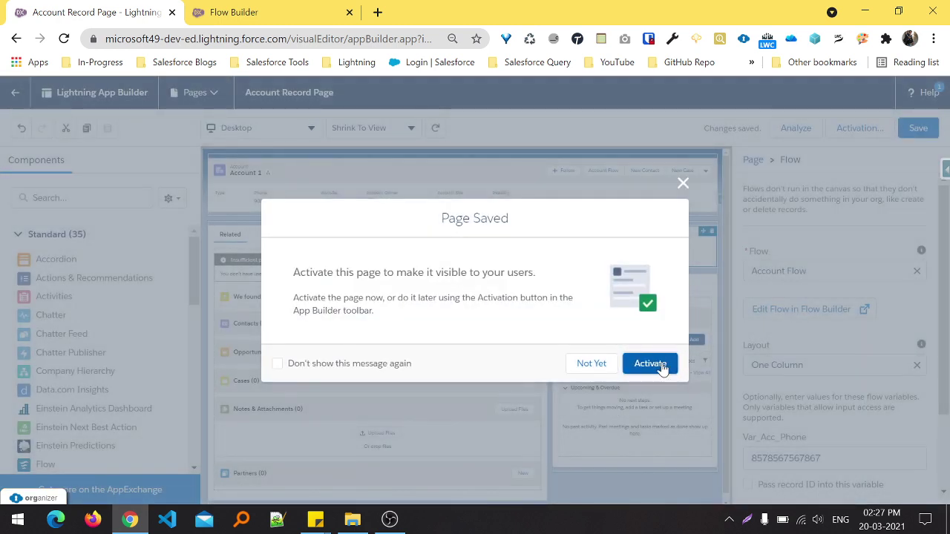
left_click(660, 364)
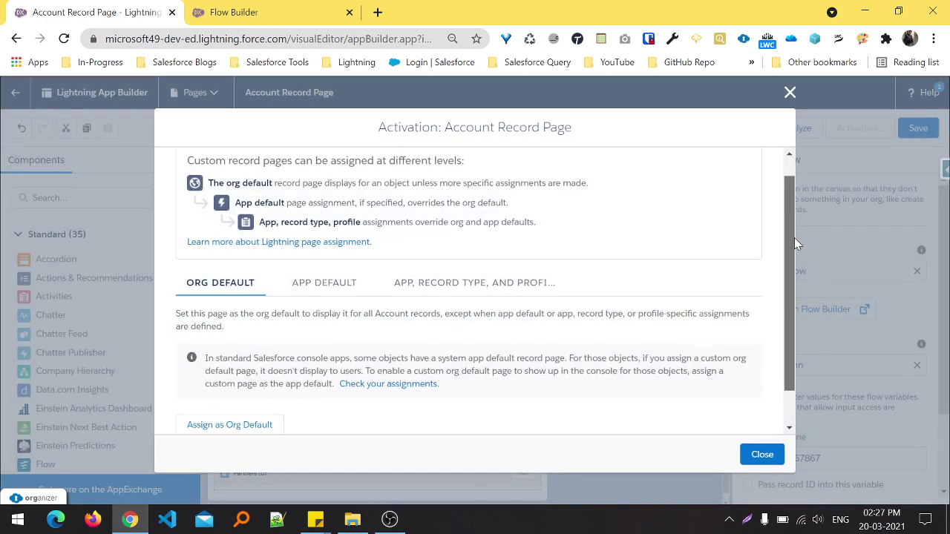
scroll(793, 237, "down", 1)
left_click(215, 386)
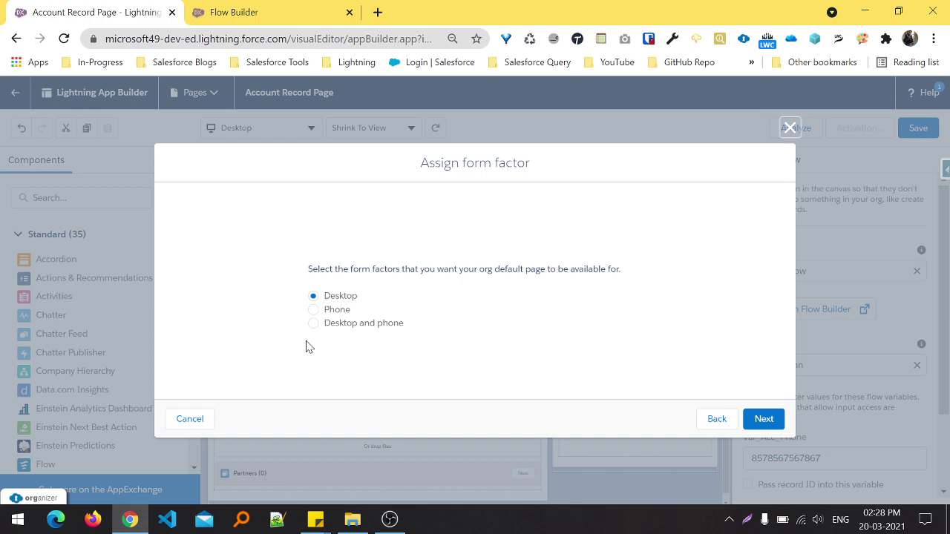
left_click(371, 327)
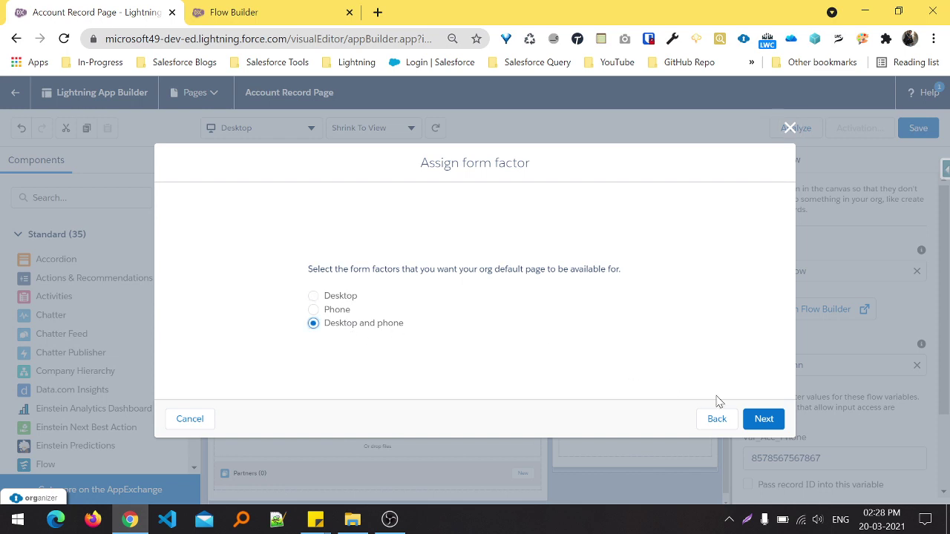
left_click(773, 420)
left_click(776, 392)
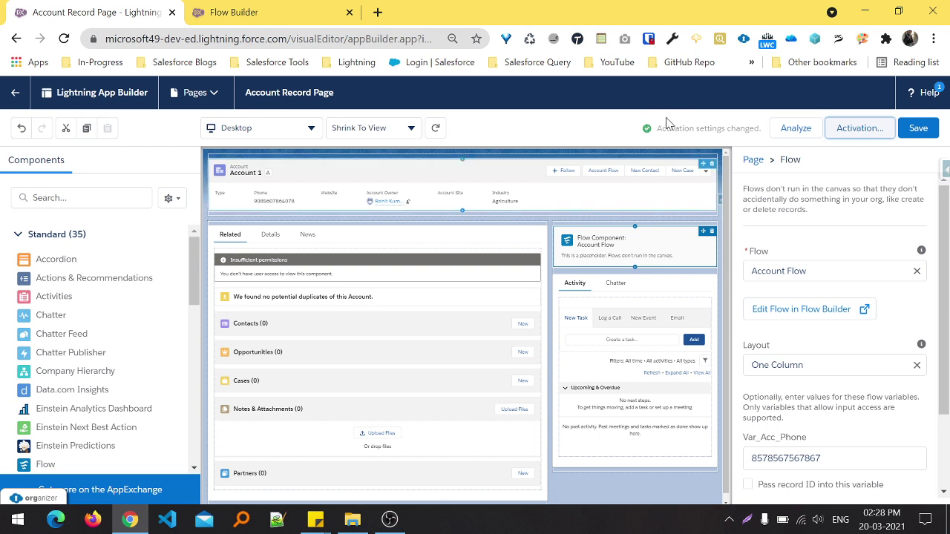
- Return from Flow Builder to Flows, search 'Acc', open Accounts, and open Account 1
left_click(319, 15)
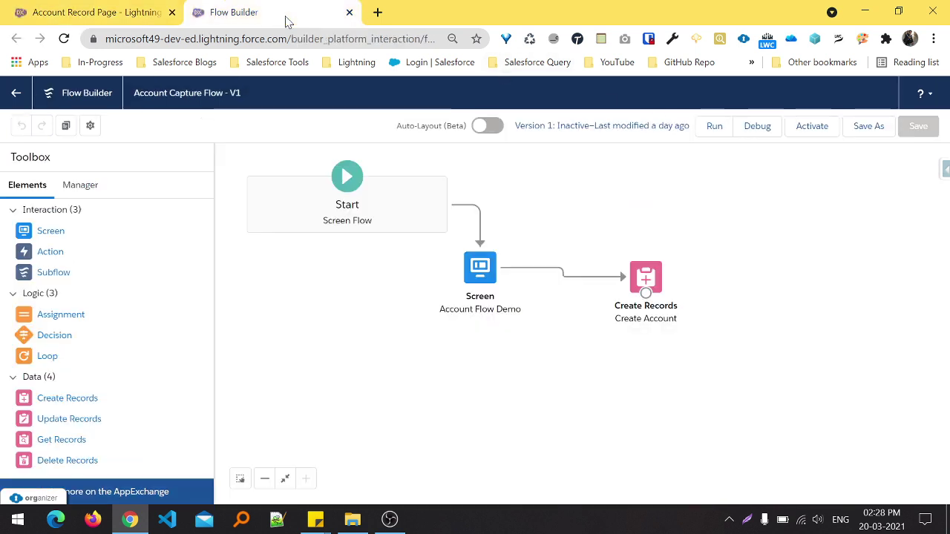
left_click(16, 95)
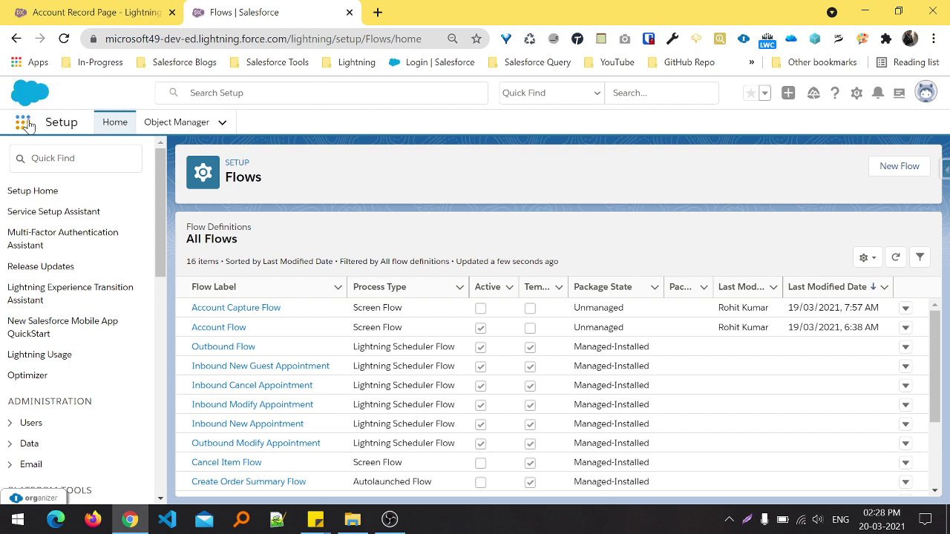
left_click(29, 121)
type("Acc")
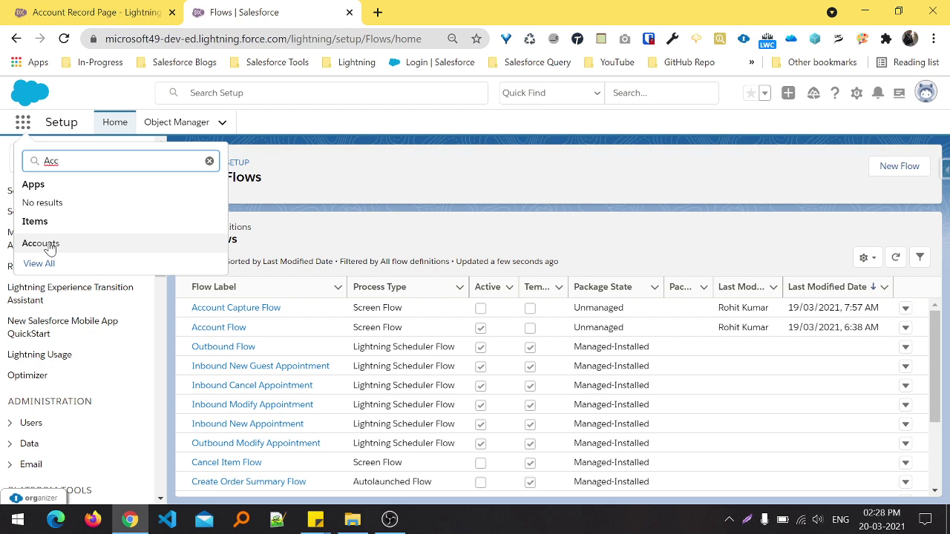
left_click(46, 244)
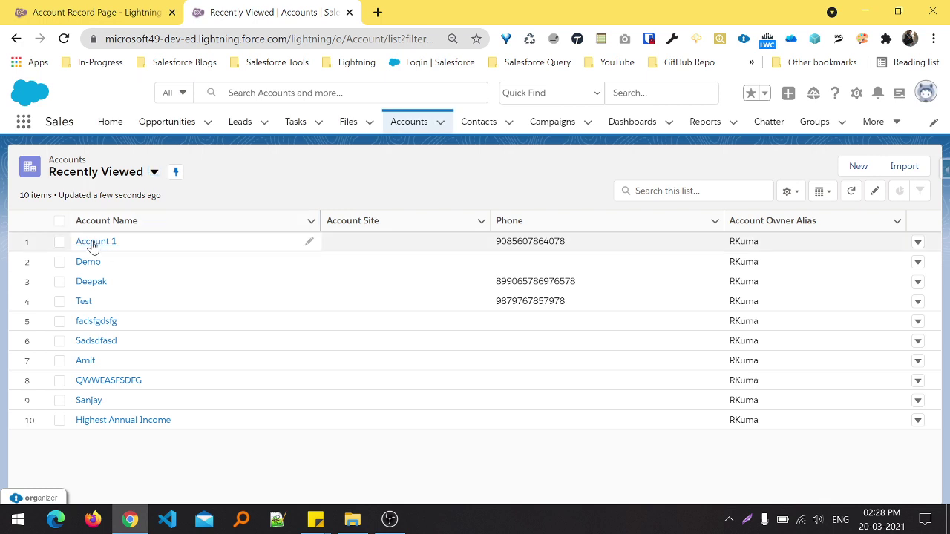
left_click(92, 242)
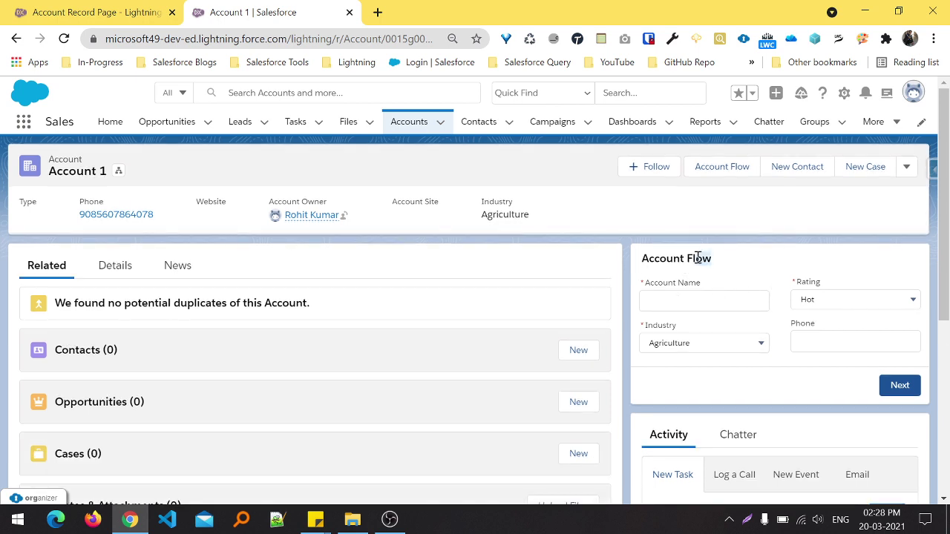
- Test the Account Name, Rating, Industry and Phone fields, leaving Account Name empty so it shows 'Complete this field.'
left_click_drag(697, 258, 671, 259)
left_click(680, 304)
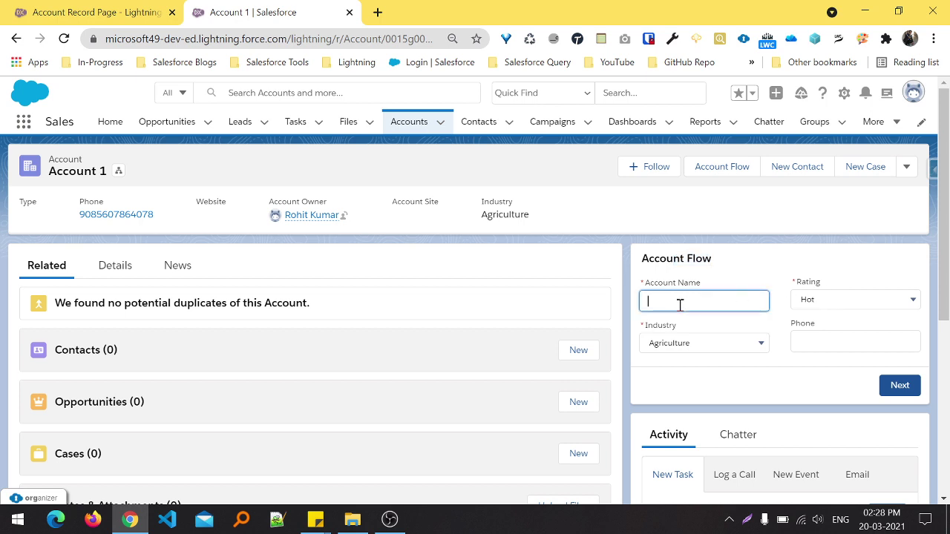
left_click(819, 301)
left_click(670, 357)
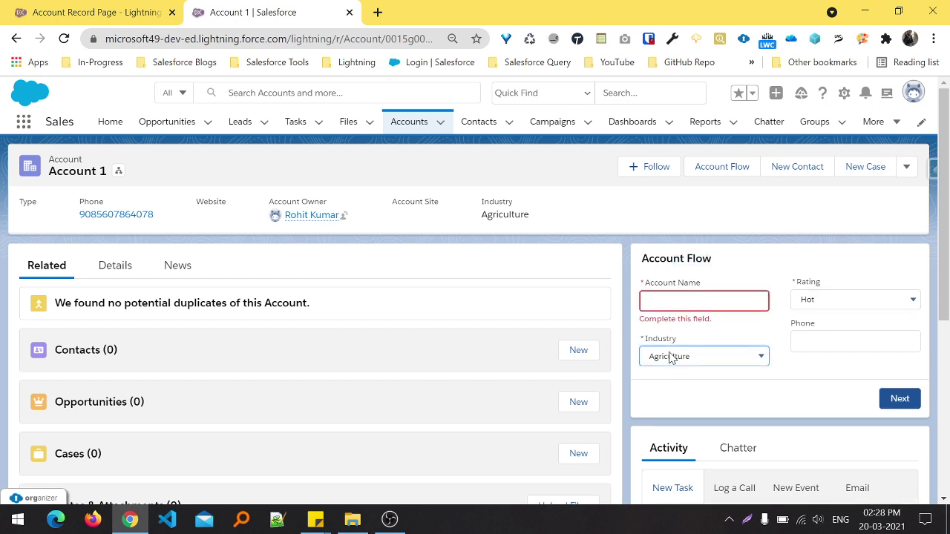
left_click(856, 348)
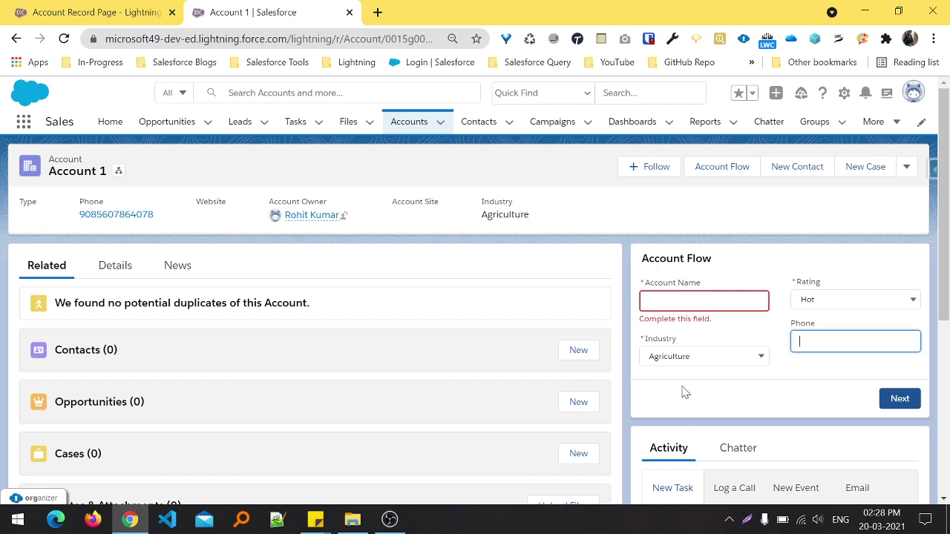
left_click(628, 212)
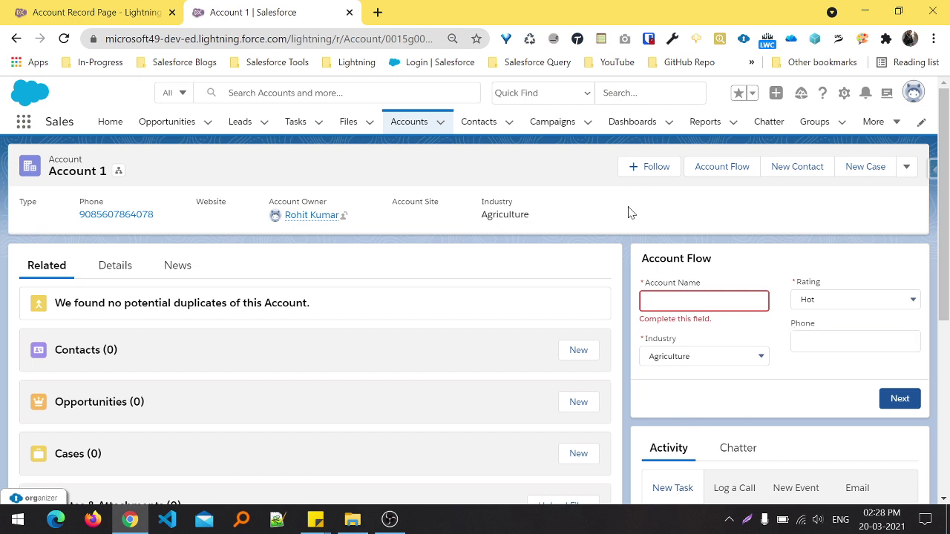